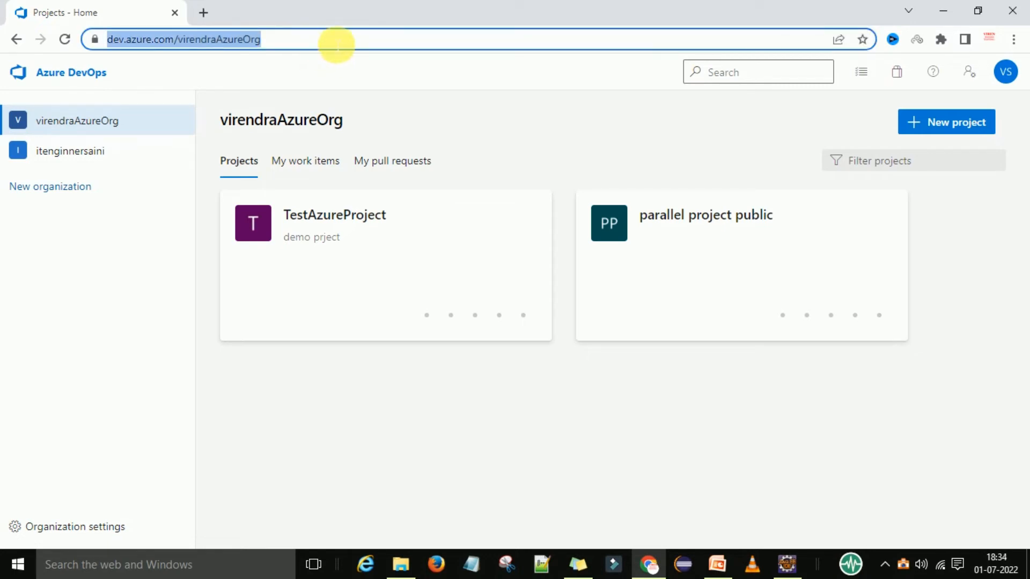
Open TestAzureProject and go to its pipelines list.
{"action": "left_click", "coordinate": [337, 43]}
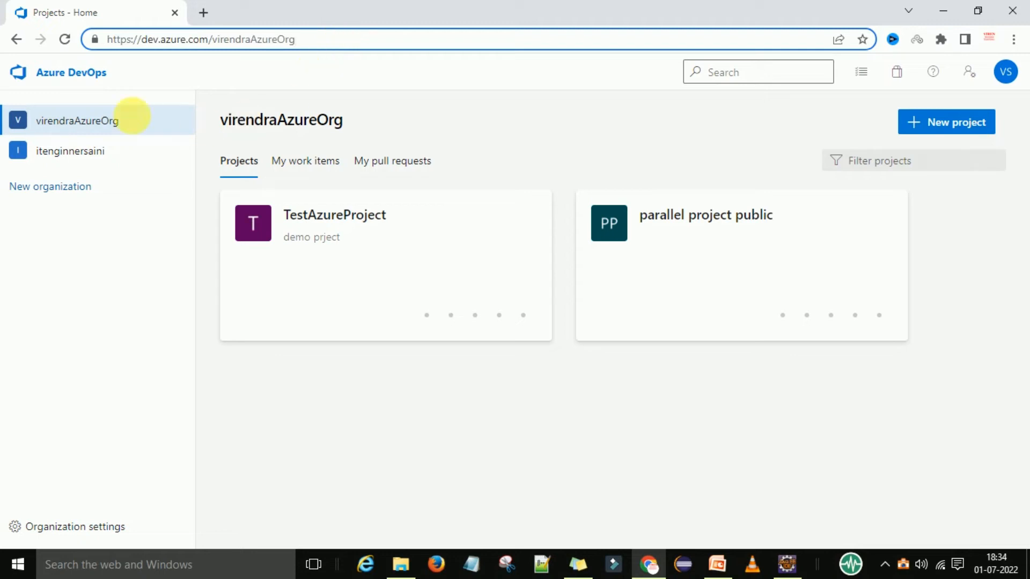
{"action": "left_click", "coordinate": [355, 232]}
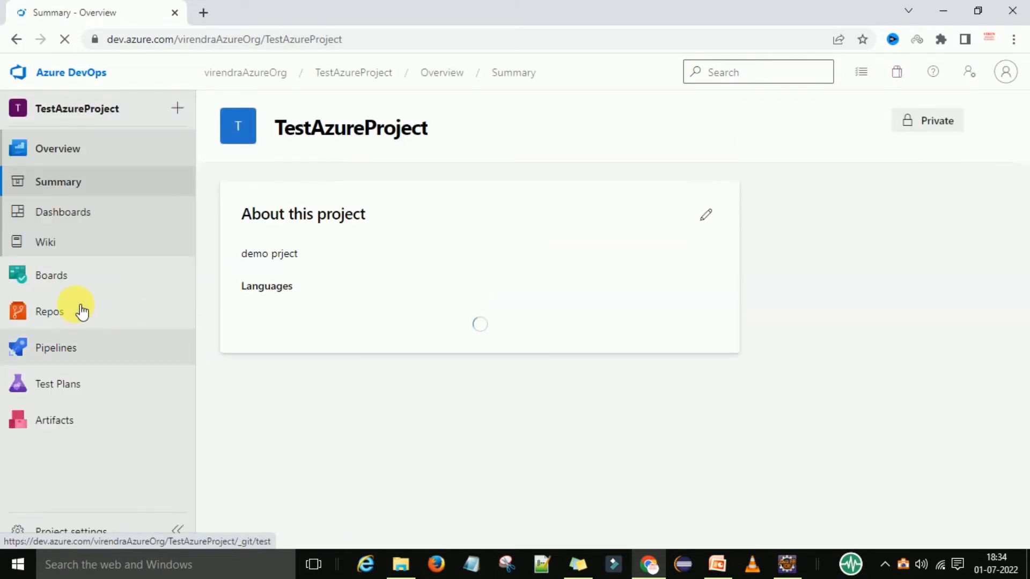
{"action": "mouse_move", "coordinate": [75, 353]}
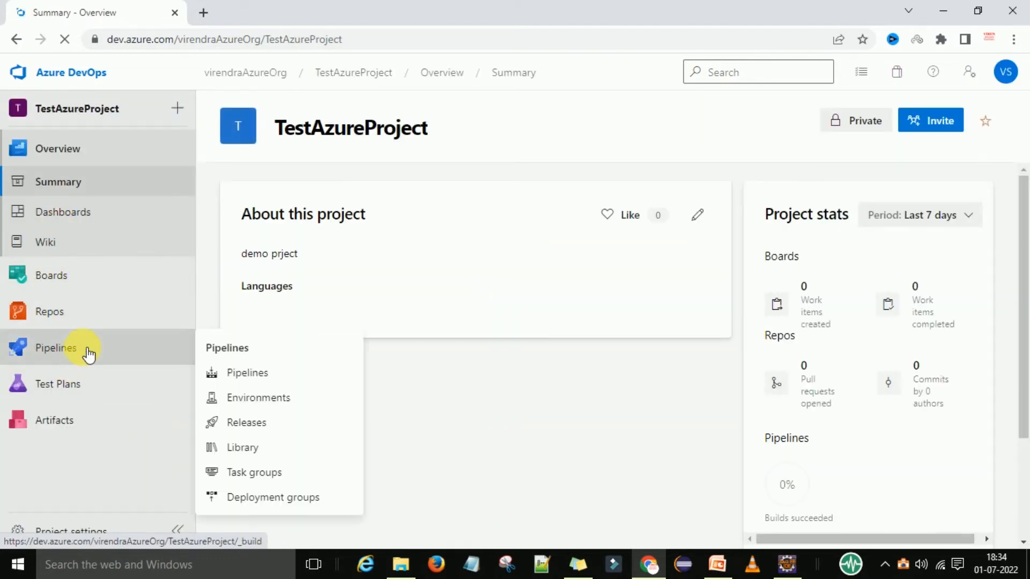
{"action": "left_click", "coordinate": [61, 354]}
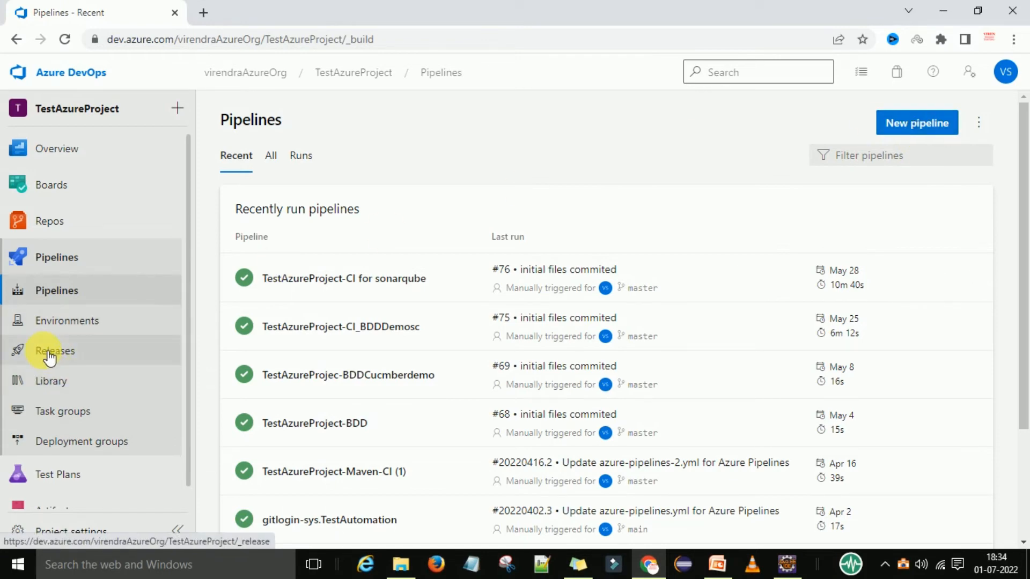
View the project's release pipelines and return to the list of build pipelines.
{"action": "left_click", "coordinate": [77, 359]}
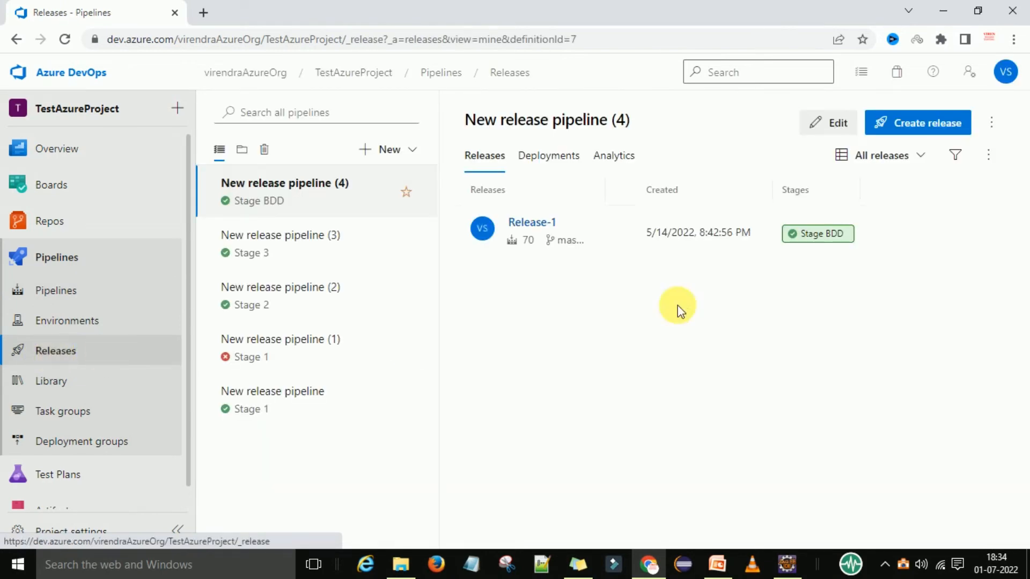
{"action": "left_click", "coordinate": [906, 128]}
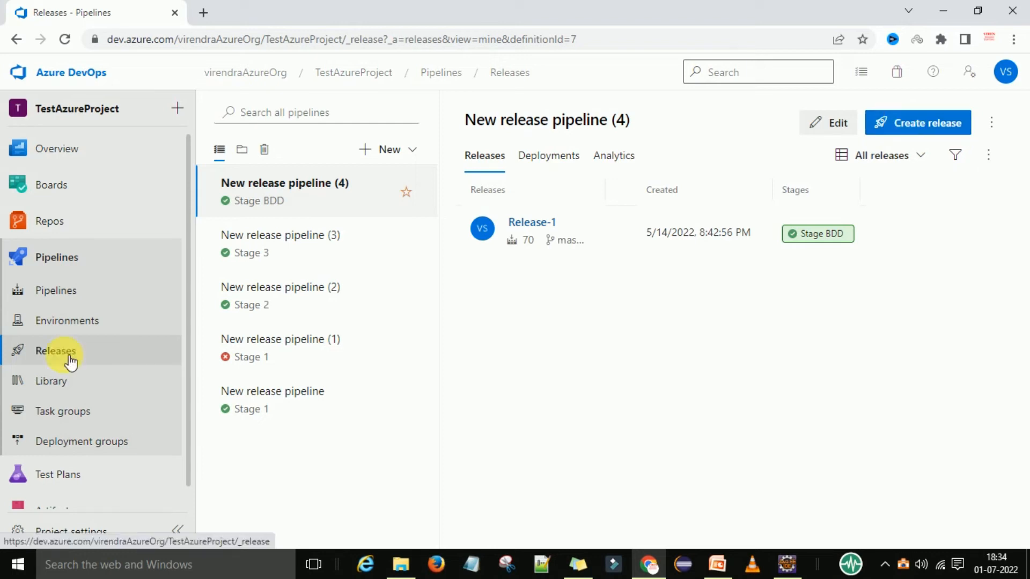
{"action": "left_click", "coordinate": [54, 291]}
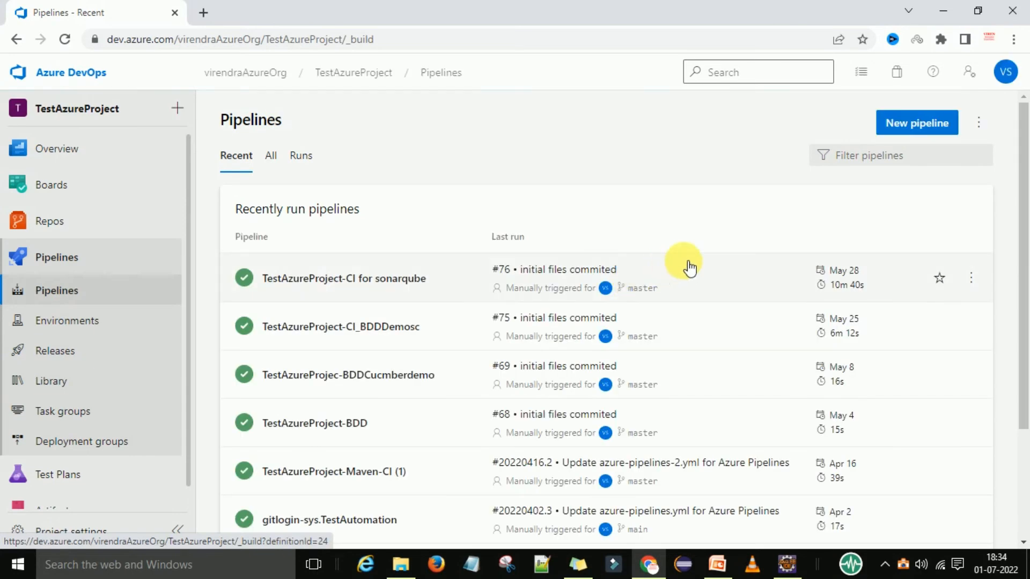
Start a new pipeline in the classic editor, sourced from the master branch of the Azure Repos Git repository test in TestAzureProject.
{"action": "left_click", "coordinate": [913, 128]}
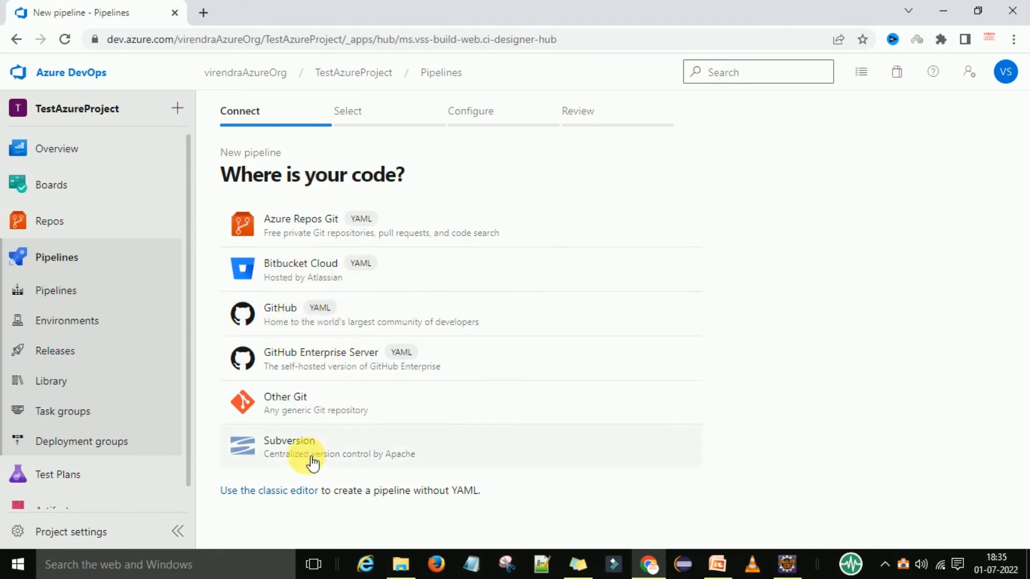
{"action": "left_click", "coordinate": [281, 492]}
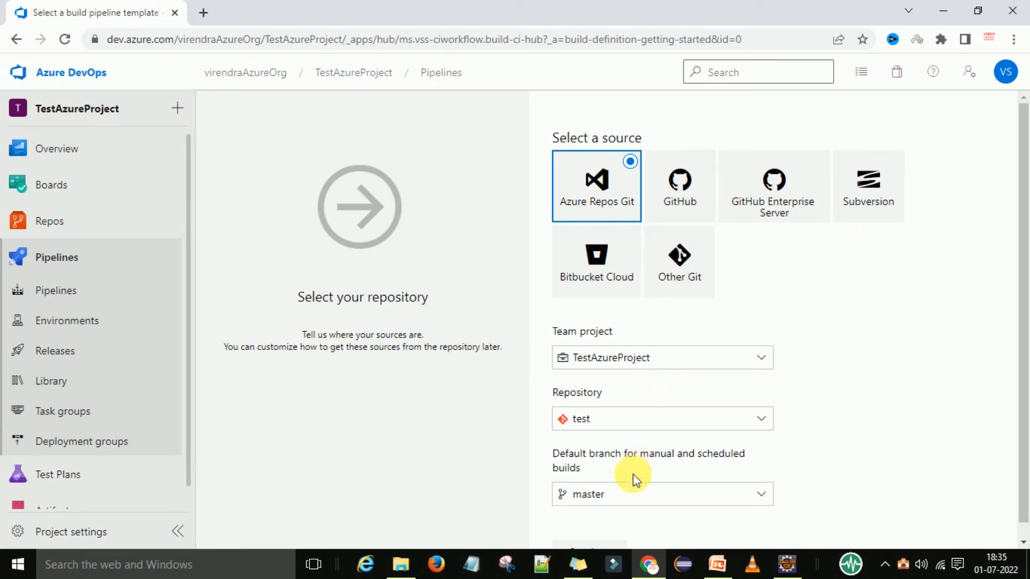
{"action": "scroll", "coordinate": [863, 385], "scroll_direction": "down", "scroll_amount": 1}
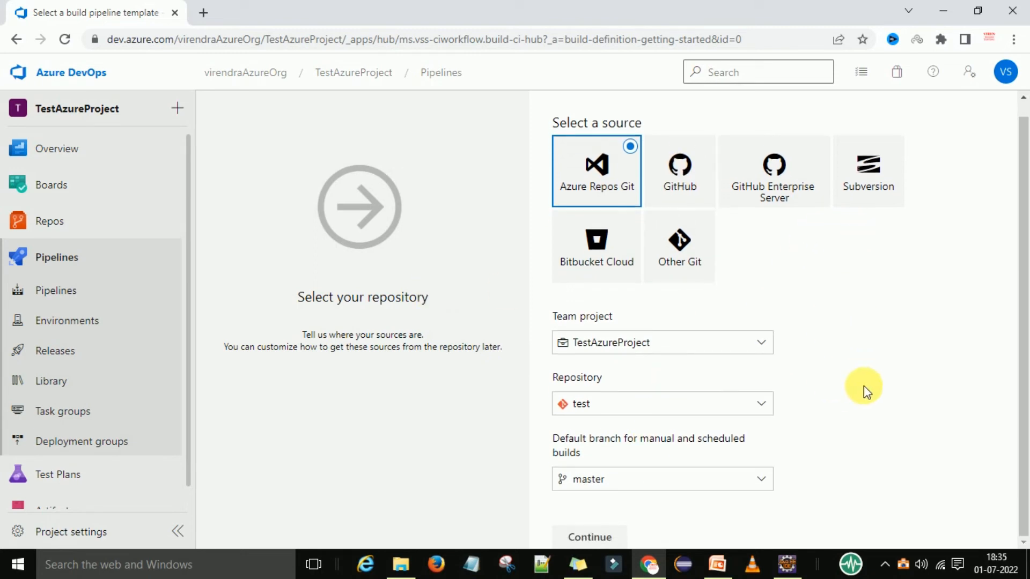
{"action": "left_click", "coordinate": [586, 538]}
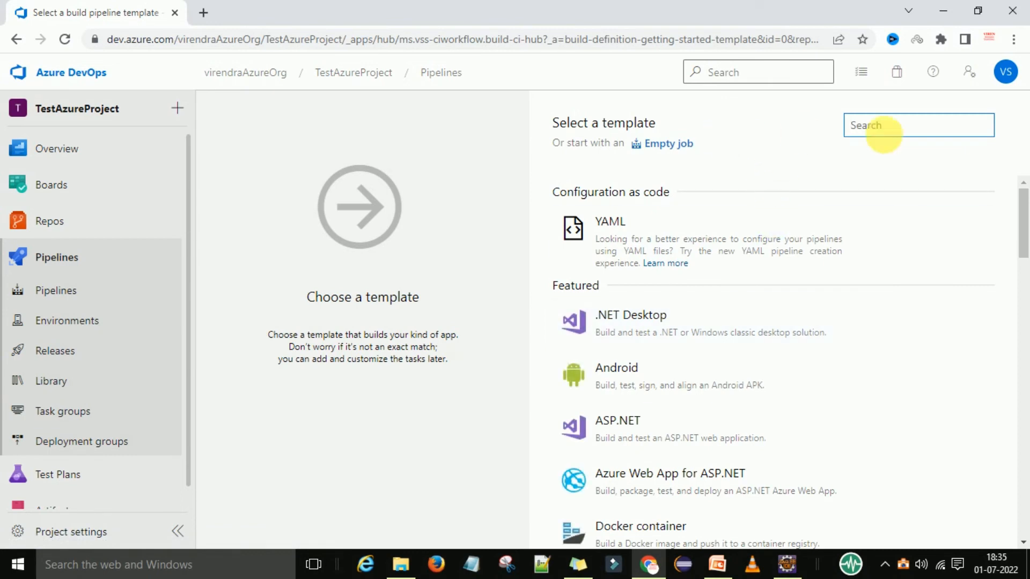
Browse the build templates and start the new pipeline with an empty job.
{"action": "scroll", "coordinate": [880, 209], "scroll_direction": "down", "scroll_amount": 3}
{"action": "scroll", "coordinate": [882, 210], "scroll_direction": "up", "scroll_amount": 2}
{"action": "scroll", "coordinate": [882, 210], "scroll_direction": "up", "scroll_amount": 1}
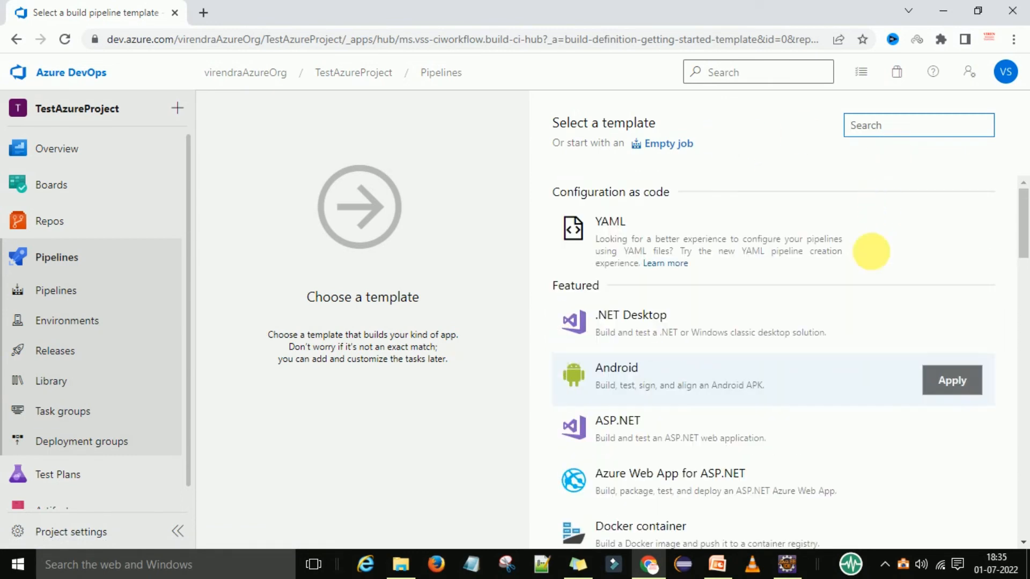
{"action": "left_click", "coordinate": [675, 144]}
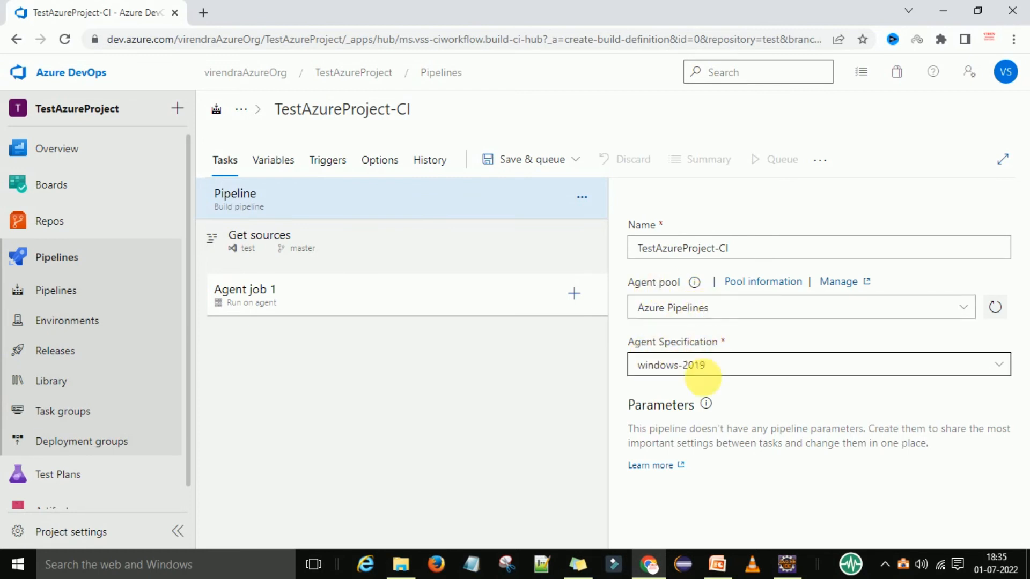
Review the build pipeline's source settings and the execution options of Agent job 1.
{"action": "left_click", "coordinate": [319, 245]}
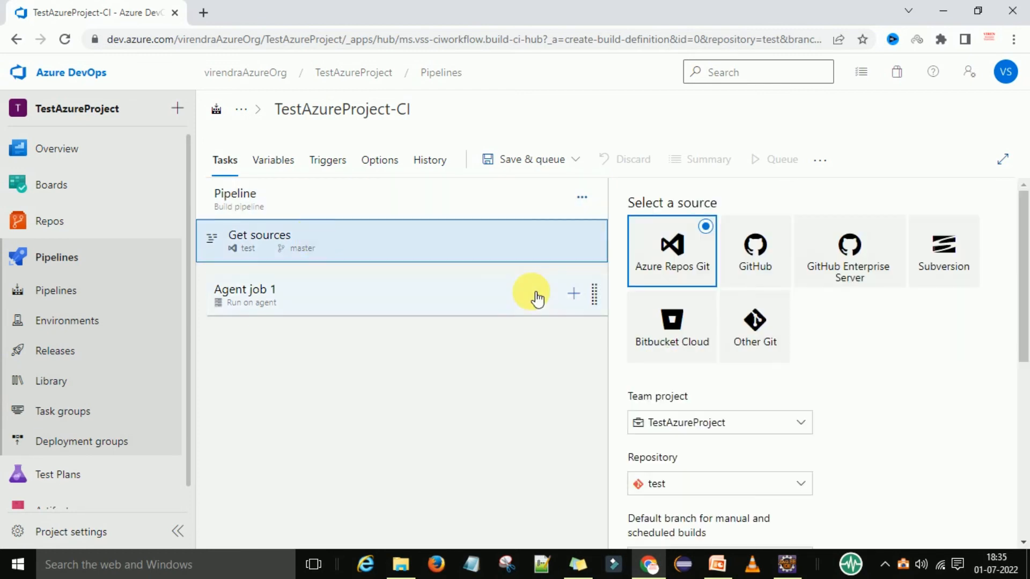
{"action": "scroll", "coordinate": [721, 397], "scroll_direction": "down", "scroll_amount": 2}
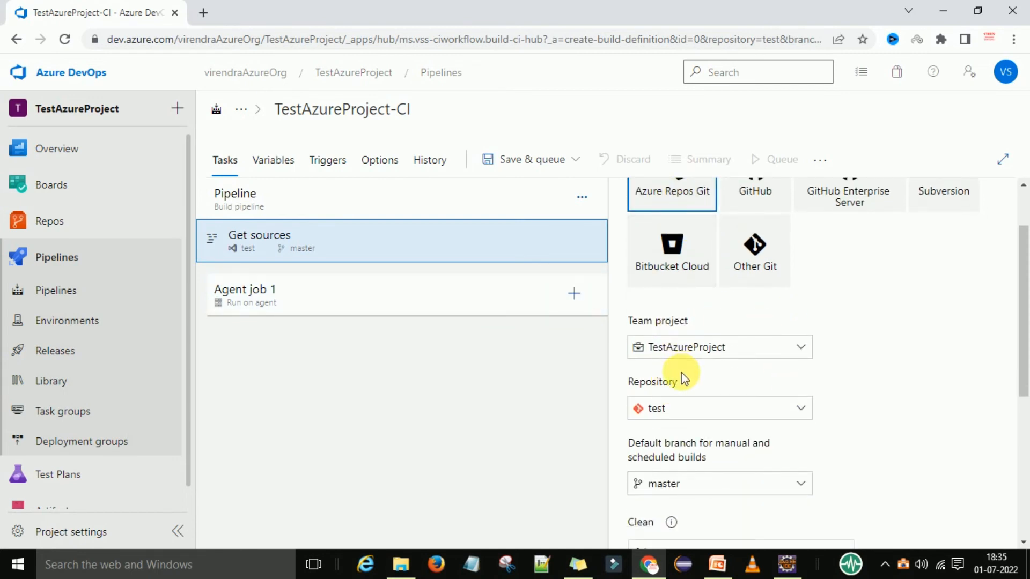
{"action": "scroll", "coordinate": [666, 437], "scroll_direction": "down", "scroll_amount": 4}
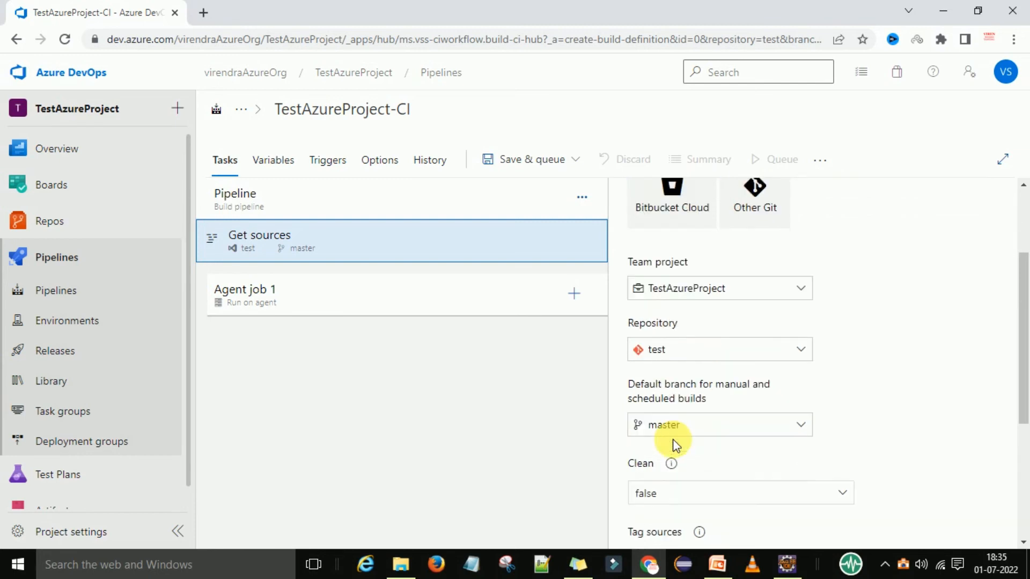
{"action": "left_click", "coordinate": [287, 304]}
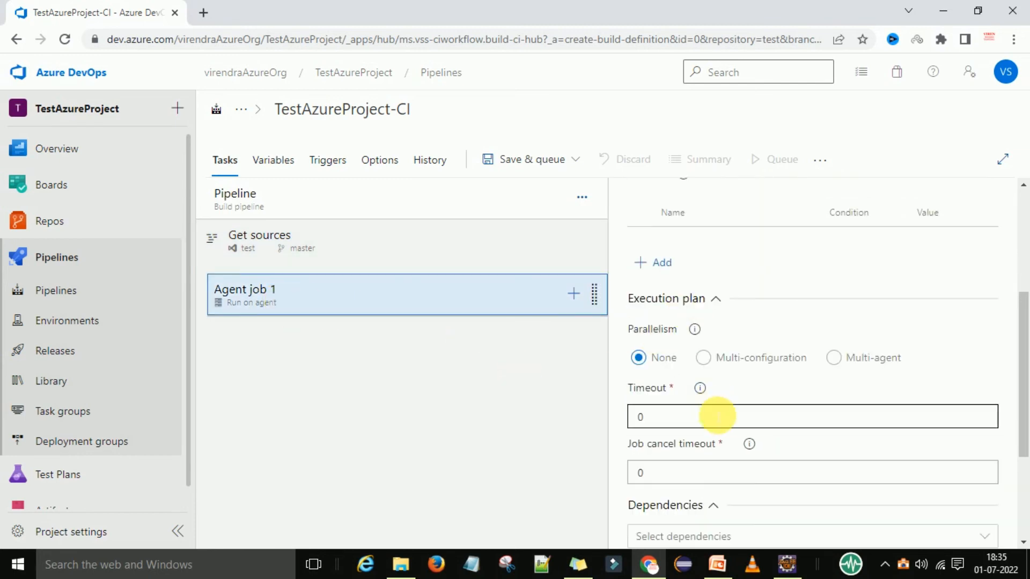
{"action": "scroll", "coordinate": [712, 407], "scroll_direction": "down", "scroll_amount": 3}
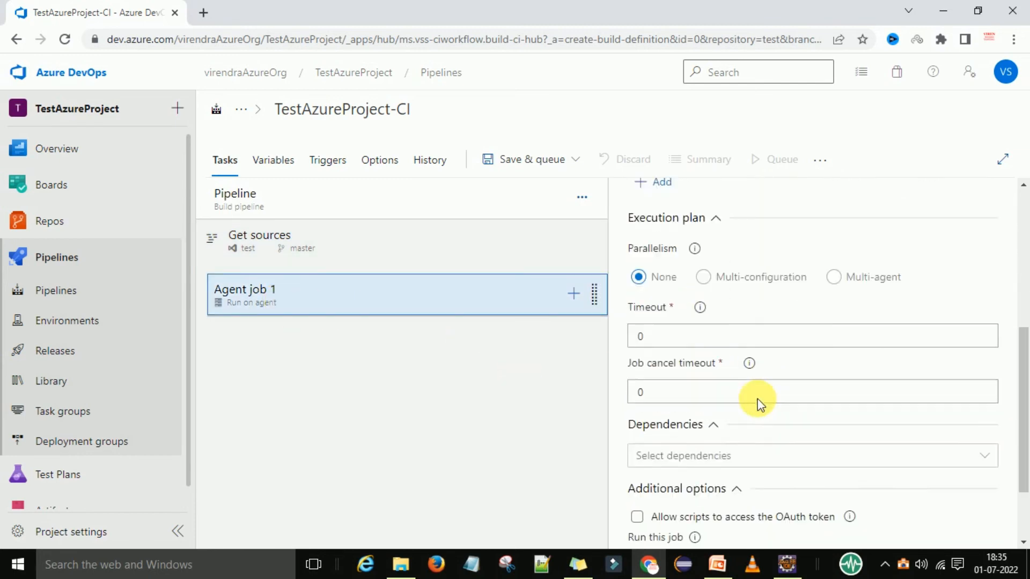
Save the TestAzureProject-CI build pipeline in the root folder without queuing a run.
{"action": "left_click", "coordinate": [527, 161]}
{"action": "left_click", "coordinate": [493, 214]}
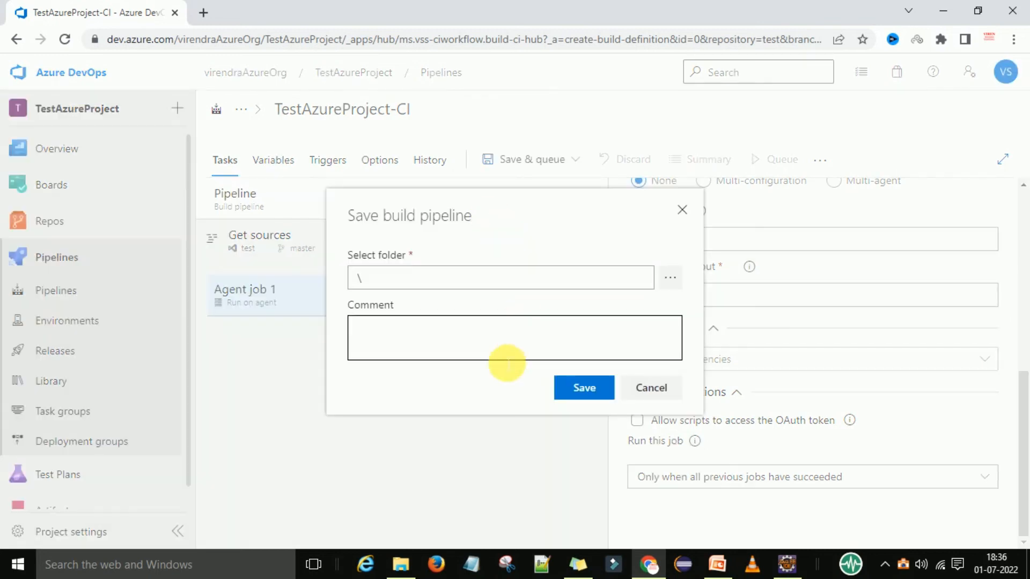
{"action": "left_click", "coordinate": [570, 390]}
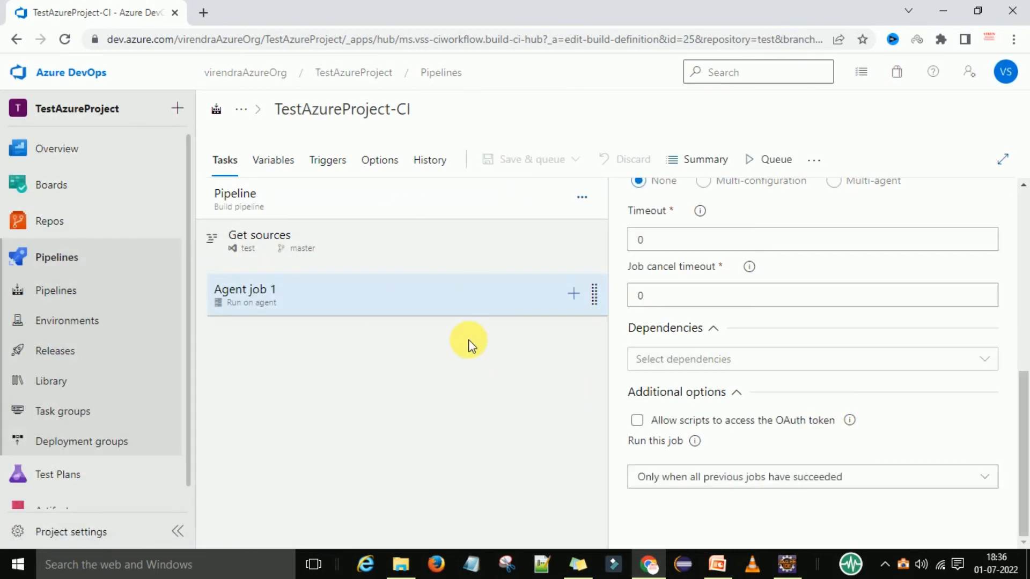
Create a new release pipeline from an empty job, keeping the stage name Stage 1.
{"action": "left_click", "coordinate": [62, 352]}
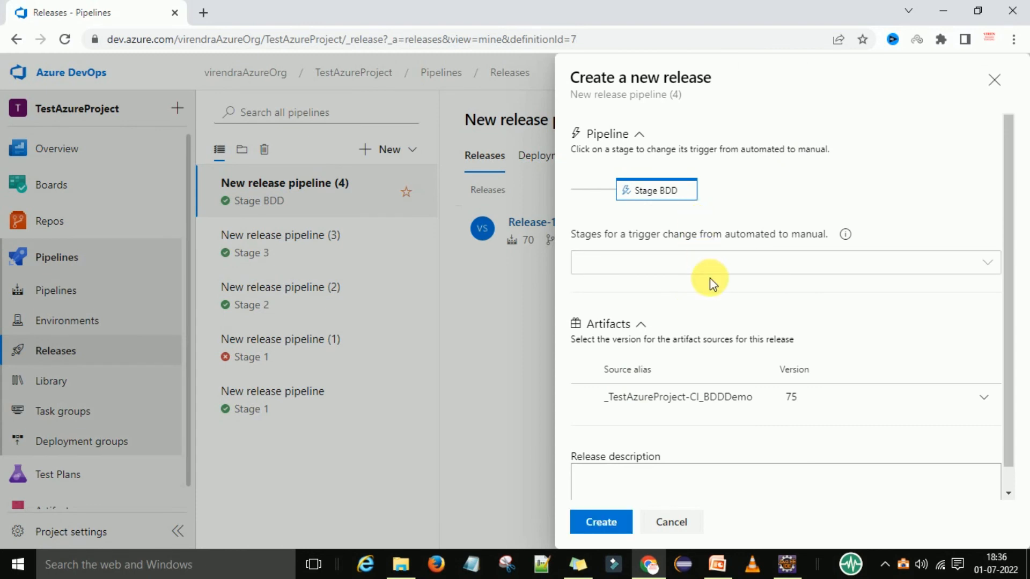
{"action": "left_click", "coordinate": [992, 79]}
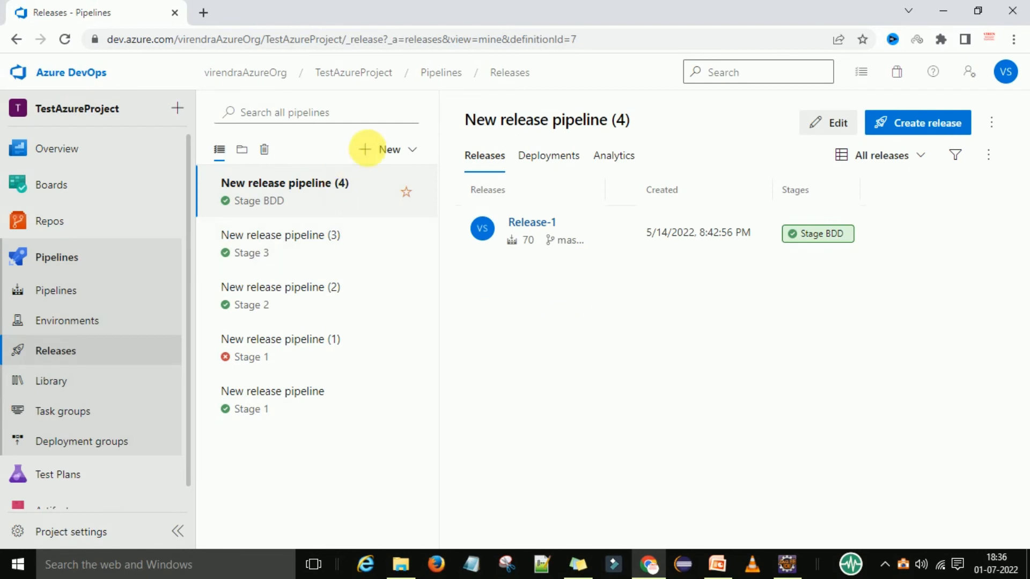
{"action": "left_click", "coordinate": [384, 153]}
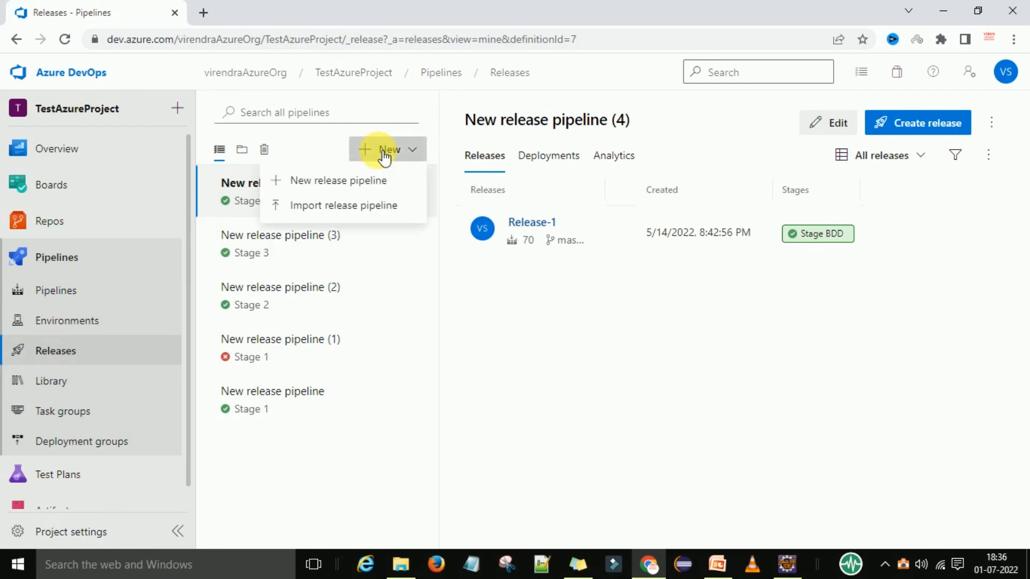
{"action": "left_click", "coordinate": [367, 182]}
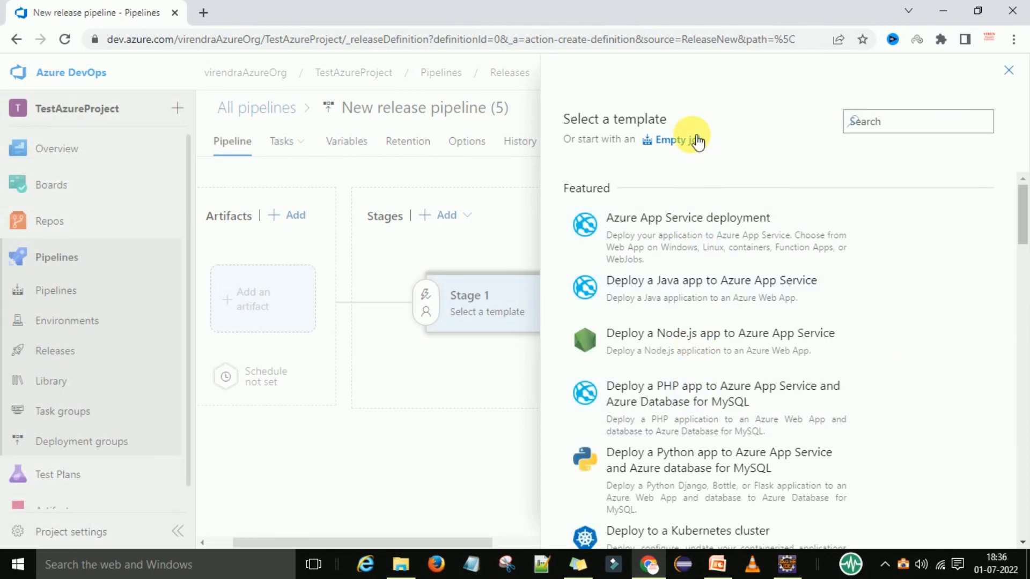
{"action": "left_click", "coordinate": [691, 139]}
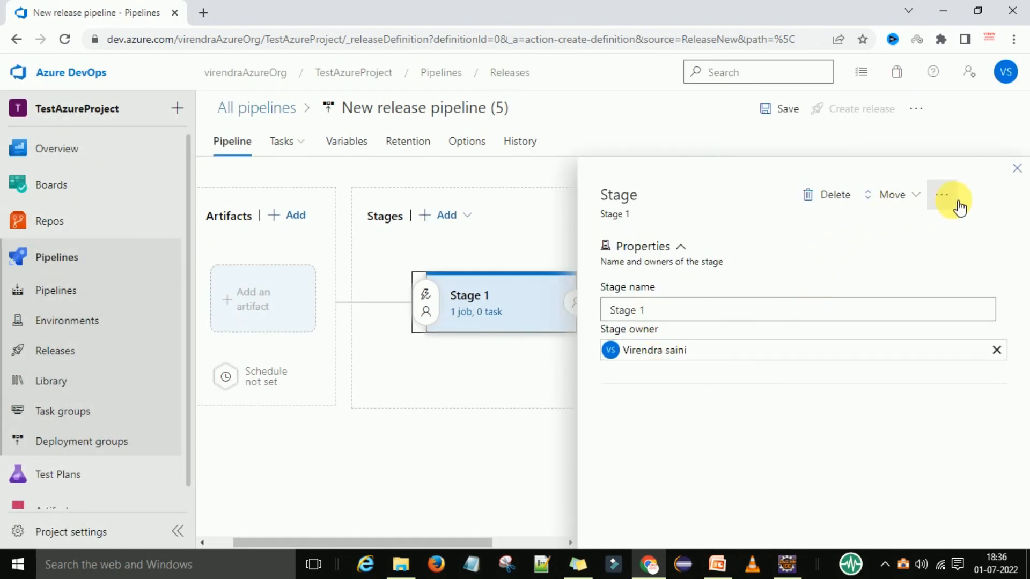
{"action": "left_click", "coordinate": [1017, 168]}
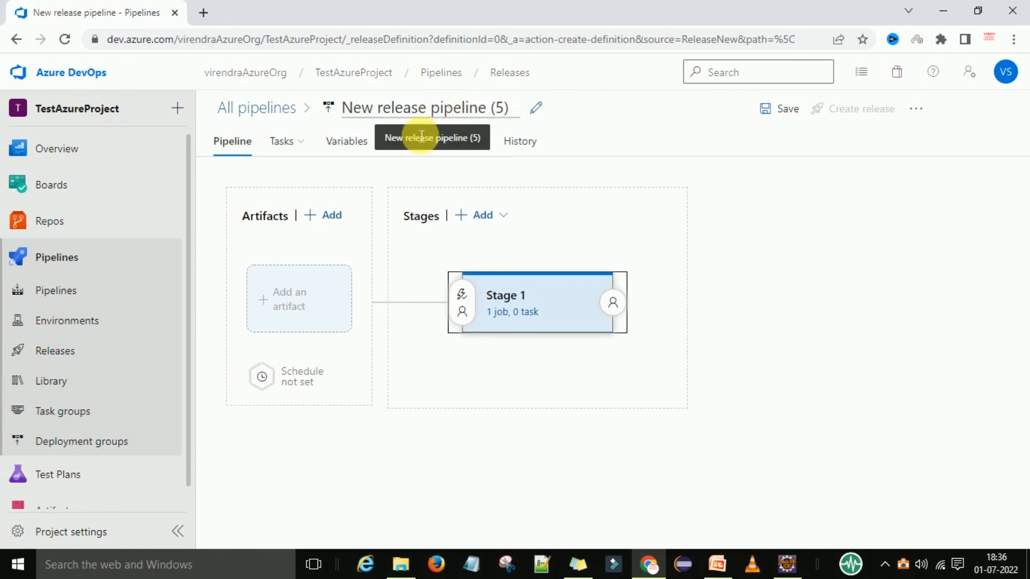
Add a Build artifact to the release pipeline from the TestAzureProjec-BDDCucmberdemo source pipeline, with Latest as default version.
{"action": "left_click", "coordinate": [304, 305]}
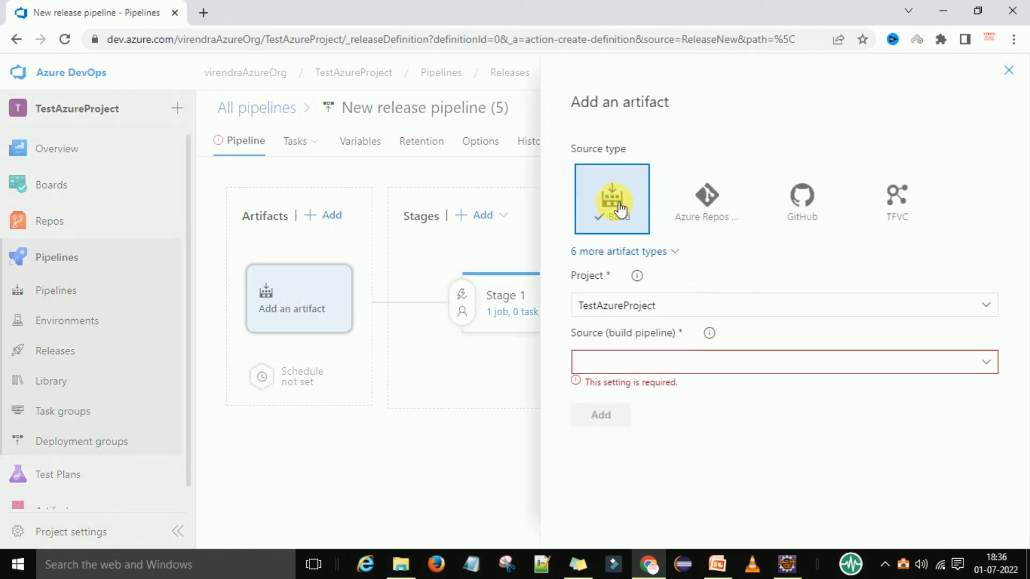
{"action": "left_click", "coordinate": [984, 364]}
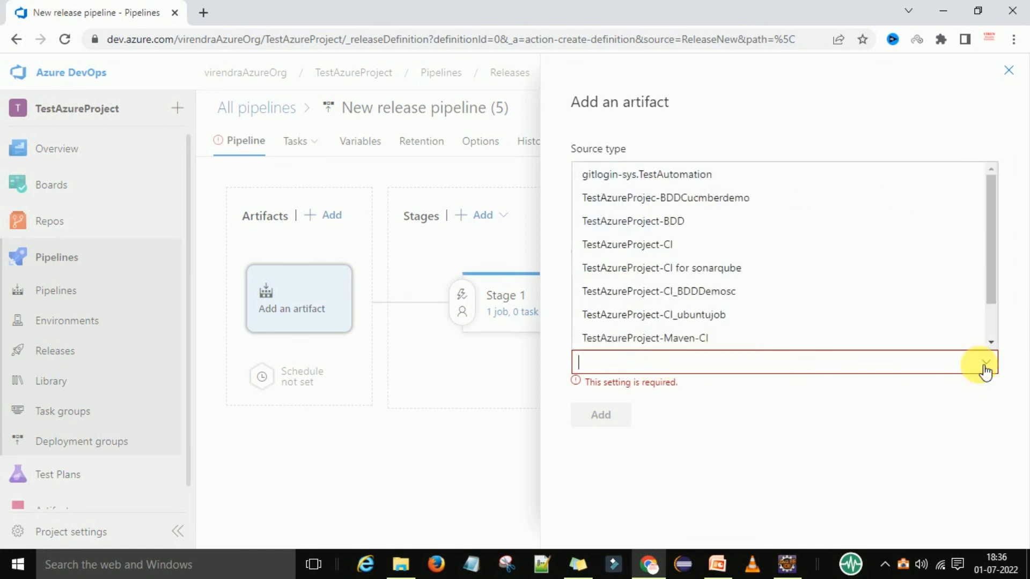
{"action": "left_click", "coordinate": [707, 203]}
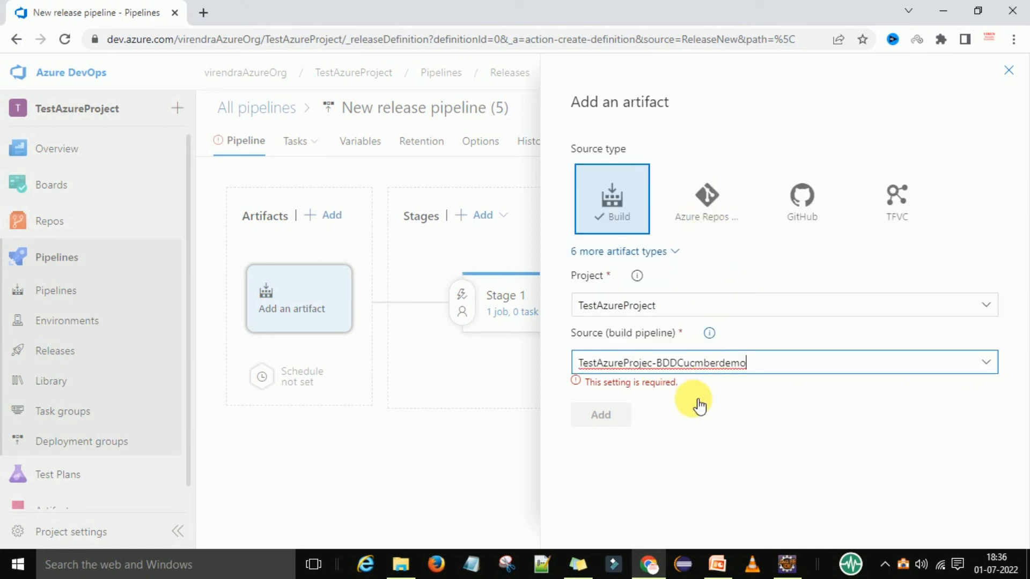
{"action": "scroll", "coordinate": [692, 410], "scroll_direction": "down", "scroll_amount": 1}
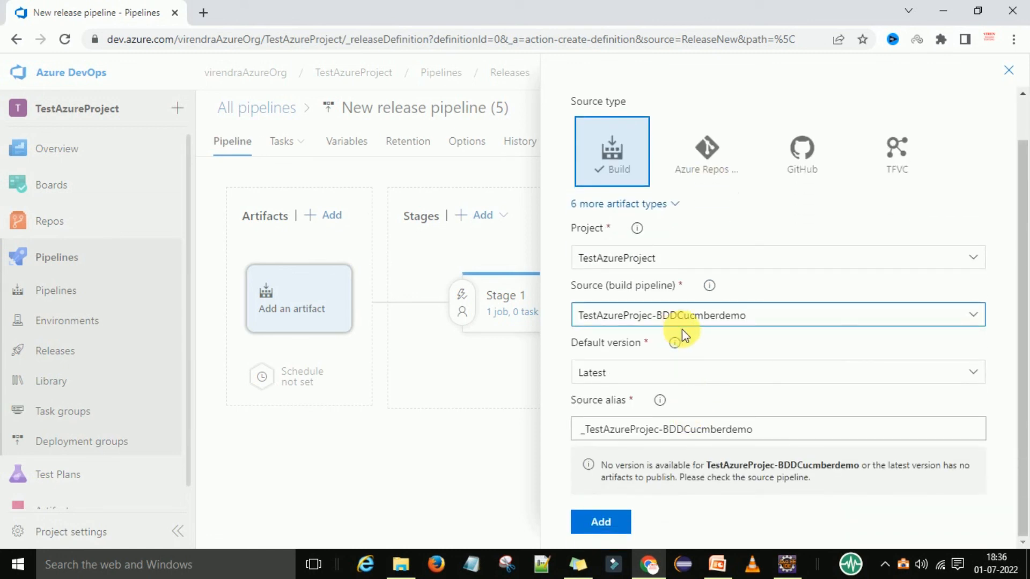
{"action": "left_click", "coordinate": [604, 528]}
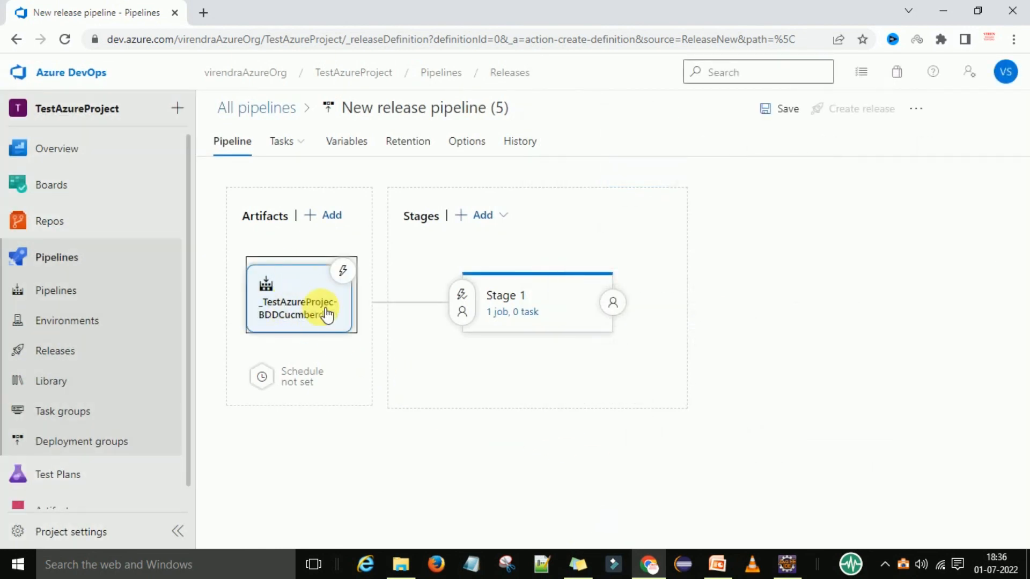
Set the agent pool of Stage 1's agent job to Azure Pipelines.
{"action": "left_click", "coordinate": [524, 313]}
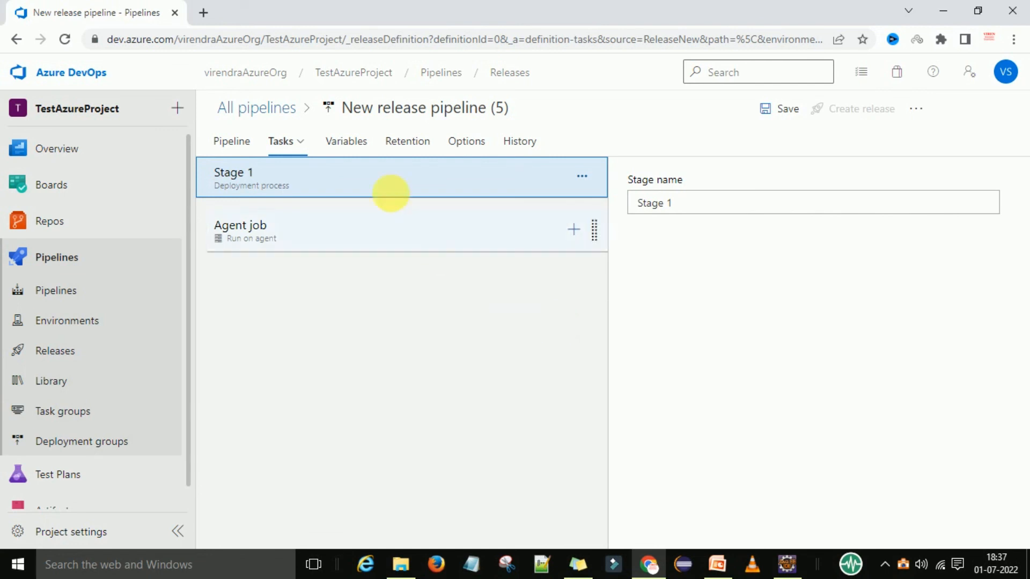
{"action": "left_click", "coordinate": [310, 236]}
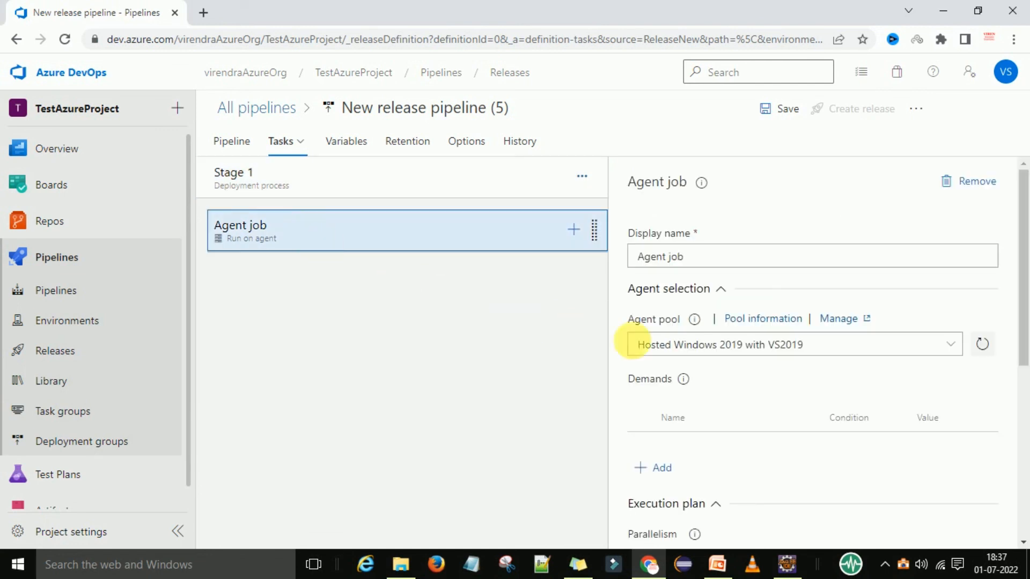
{"action": "left_click", "coordinate": [947, 349]}
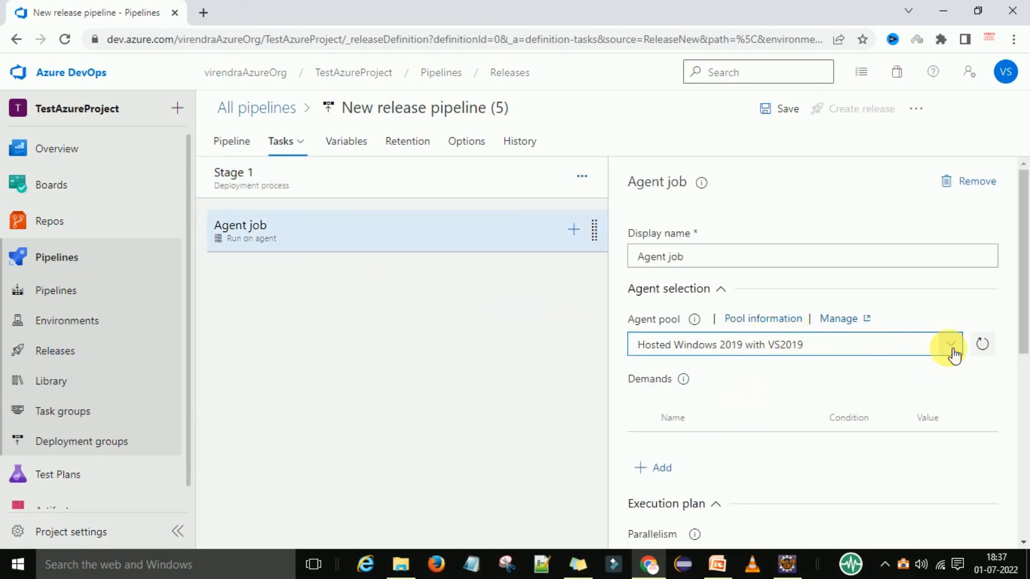
{"action": "left_click", "coordinate": [708, 395]}
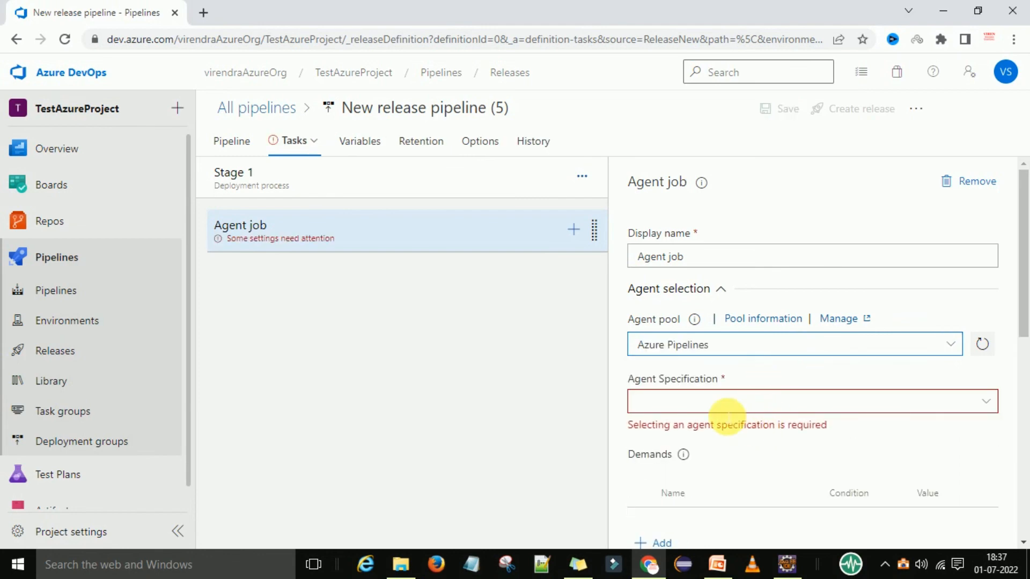
Set the agent job's agent specification to macOS-11 and save the release pipeline.
{"action": "left_click", "coordinate": [720, 403]}
{"action": "left_click", "coordinate": [780, 453]}
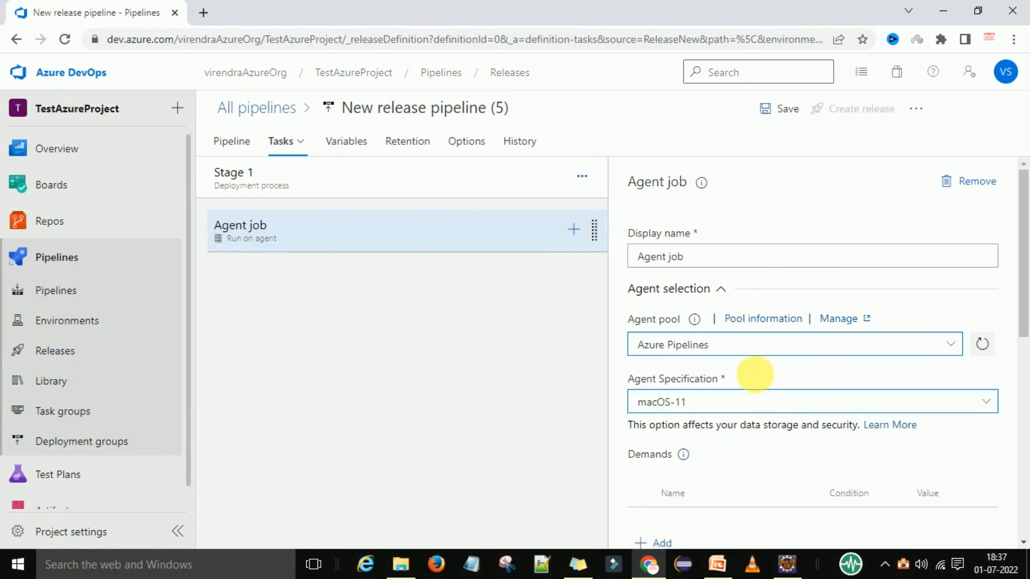
{"action": "left_click", "coordinate": [779, 109]}
{"action": "left_click", "coordinate": [561, 393]}
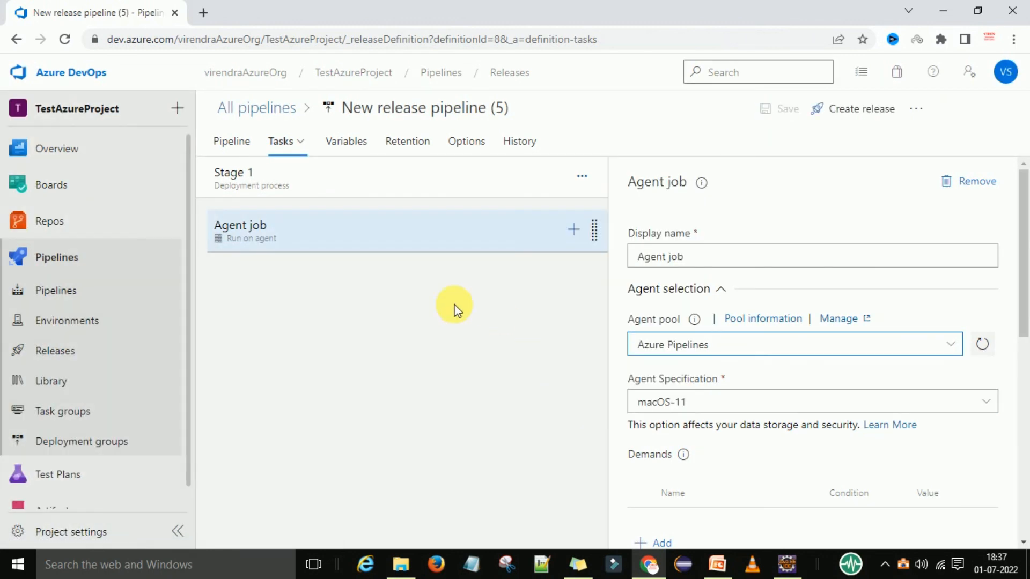
Create a release from the saved release pipeline with the default artifact version and open the new release's progress view.
{"action": "left_click", "coordinate": [856, 119]}
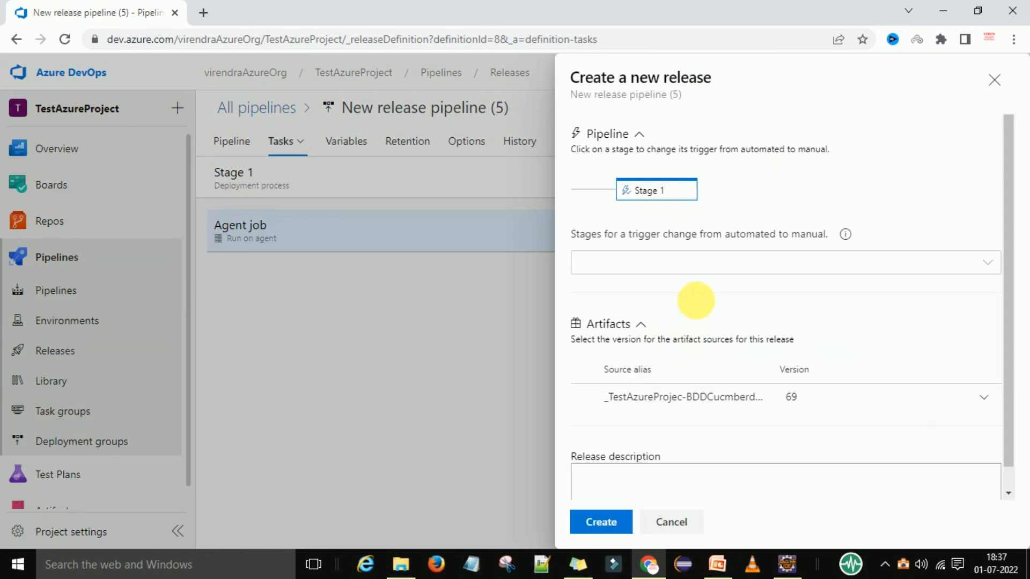
{"action": "left_click", "coordinate": [603, 524]}
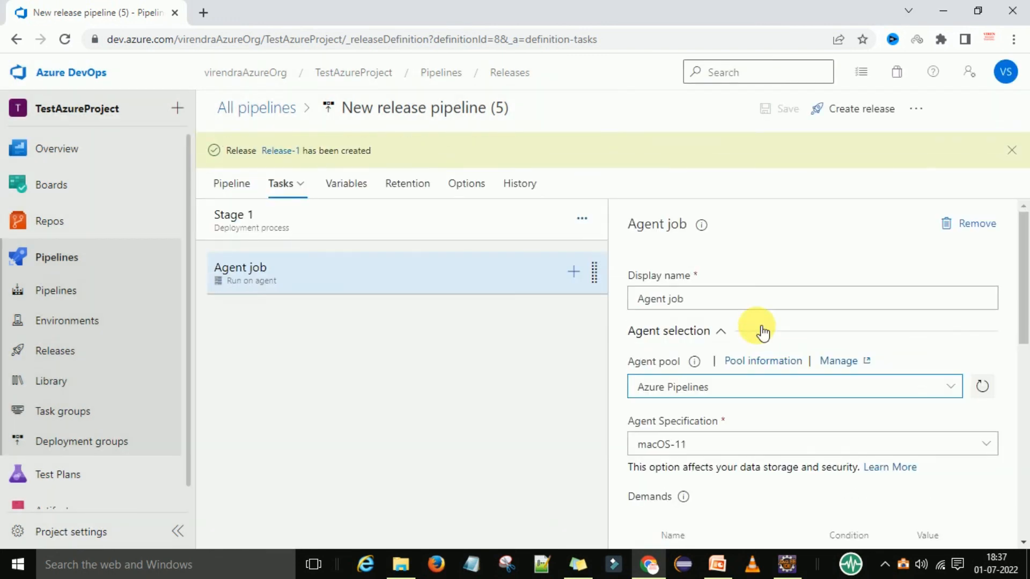
{"action": "left_click", "coordinate": [280, 151]}
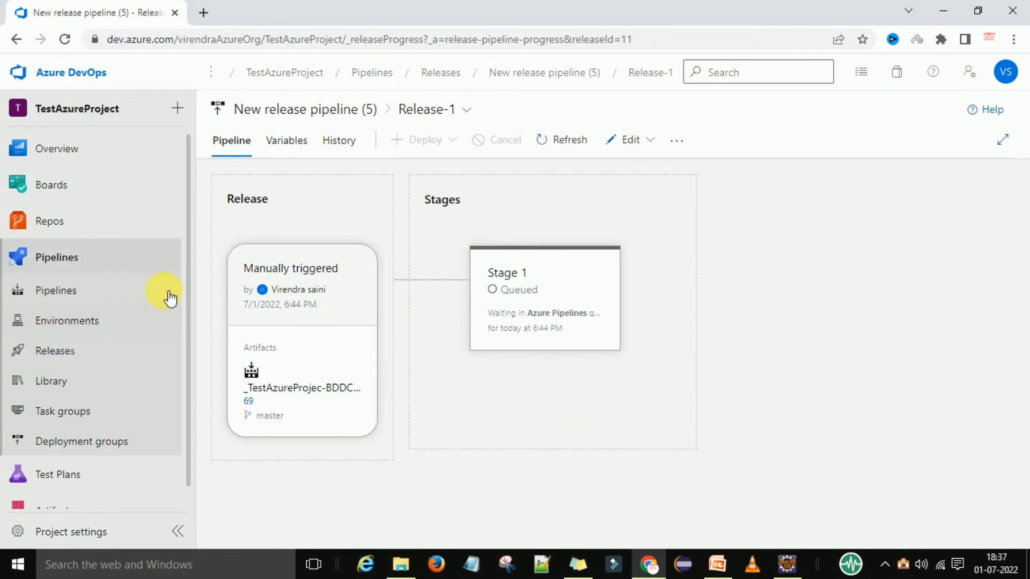
Review the project's build pipelines and its releases, including the choices for adding a new release pipeline.
{"action": "left_click", "coordinate": [75, 293]}
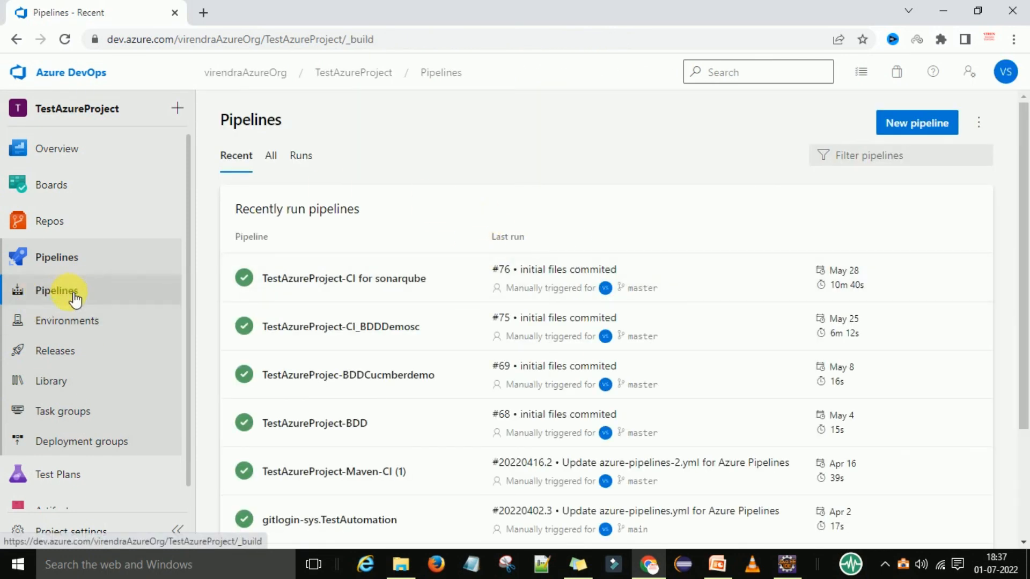
{"action": "left_click", "coordinate": [59, 355]}
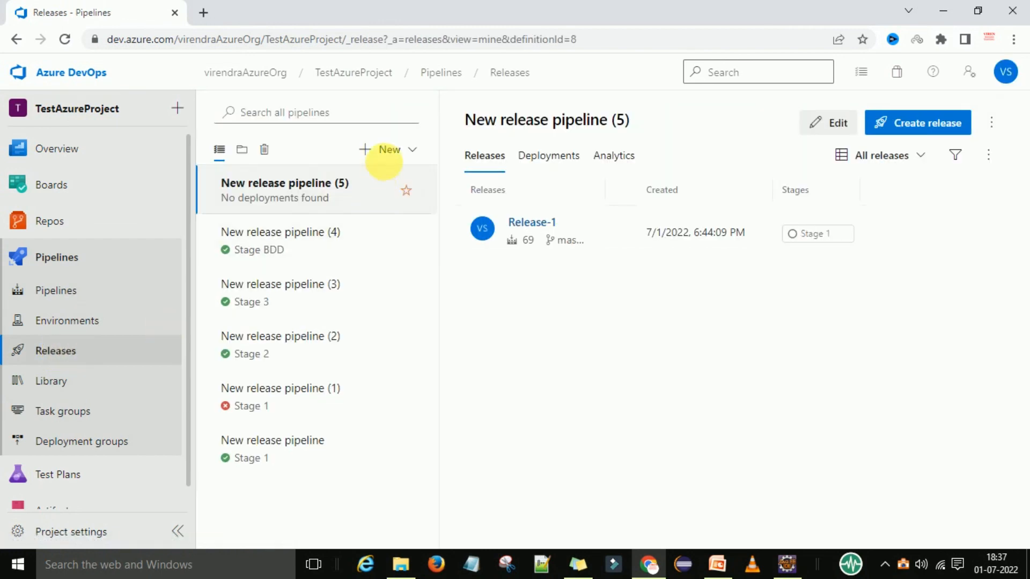
{"action": "left_click", "coordinate": [391, 150]}
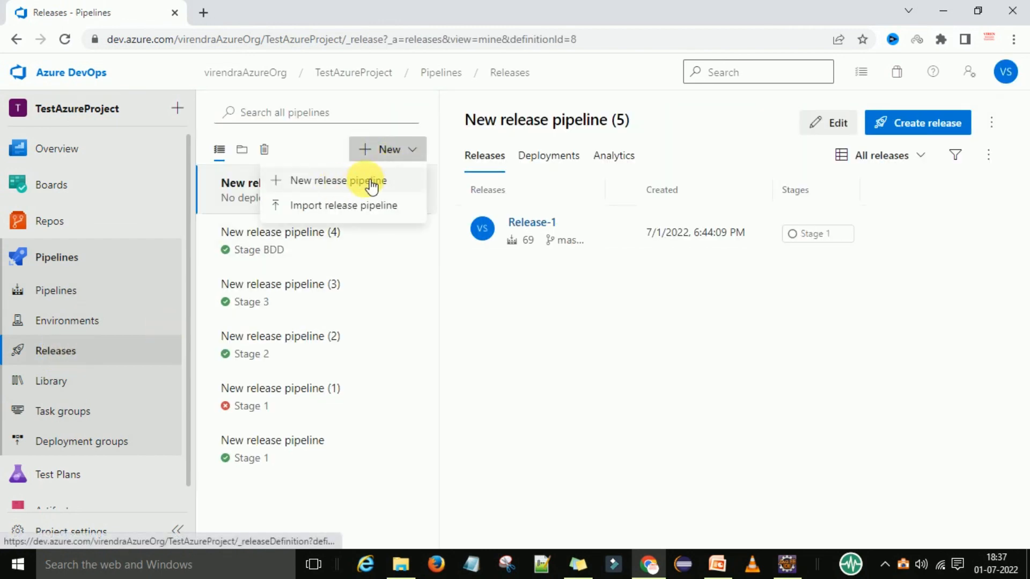
{"action": "left_click", "coordinate": [533, 380]}
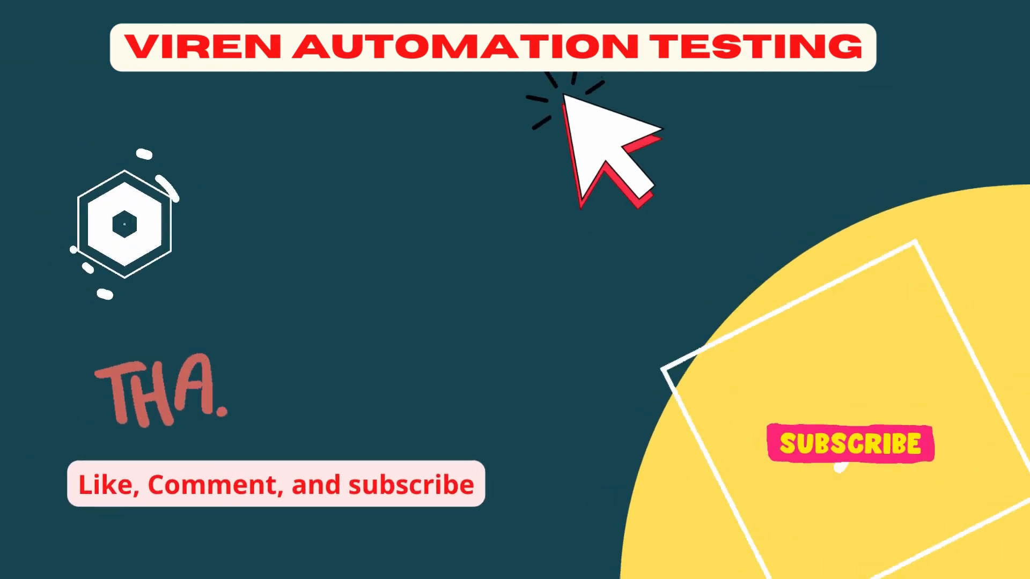